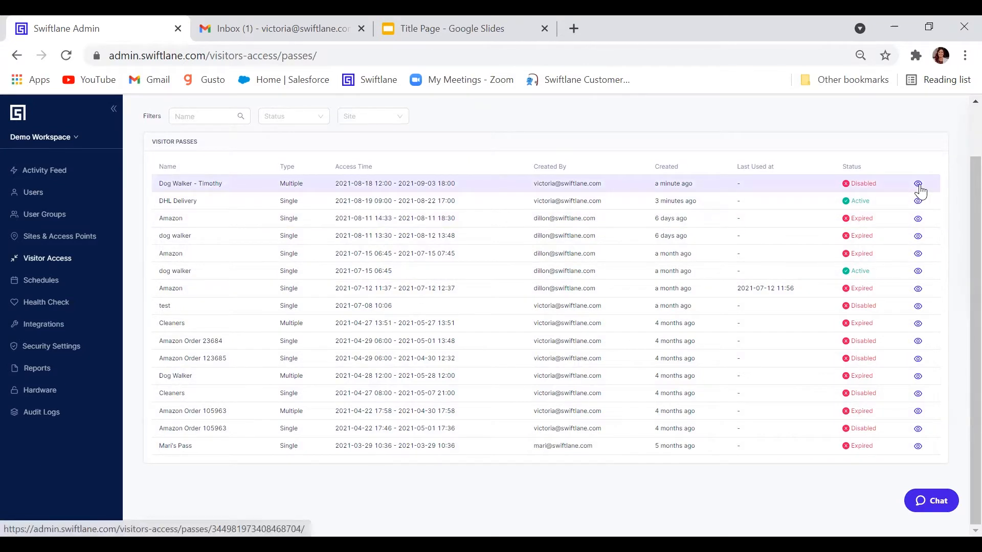
{"action": "left_click", "coordinate": [918, 184]}
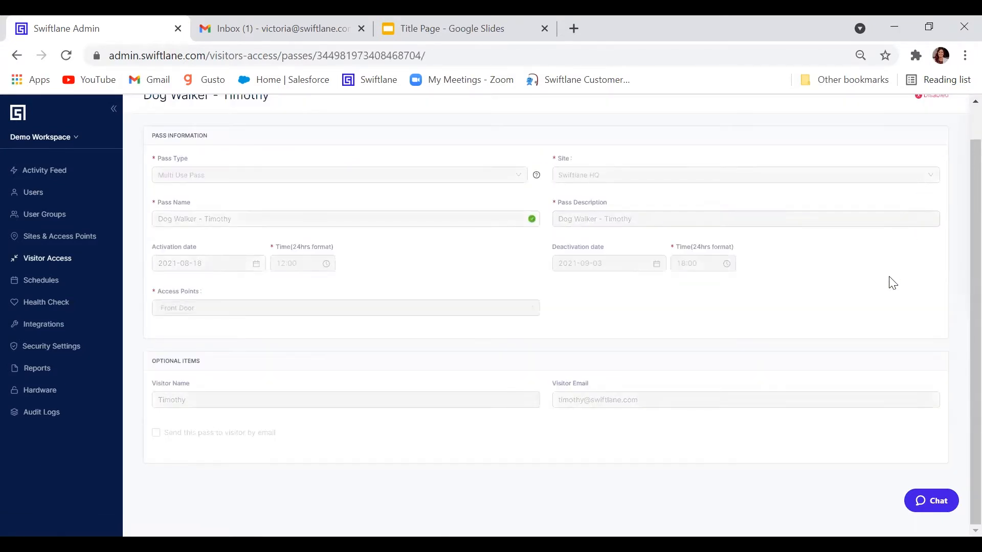
{"action": "scroll", "coordinate": [331, 146], "scroll_direction": "up", "scroll_amount": 2}
{"action": "left_click", "coordinate": [163, 105]}
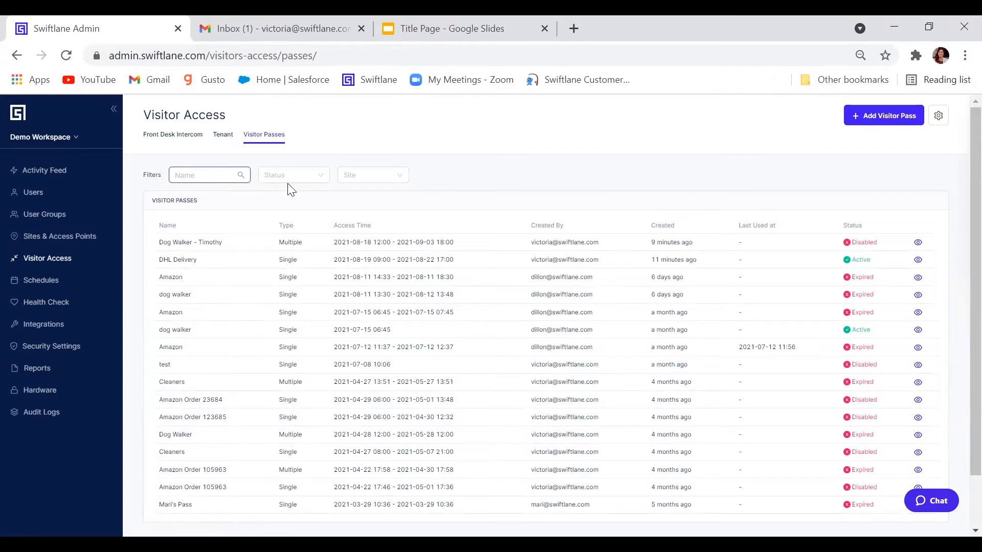
{"action": "left_click", "coordinate": [308, 179]}
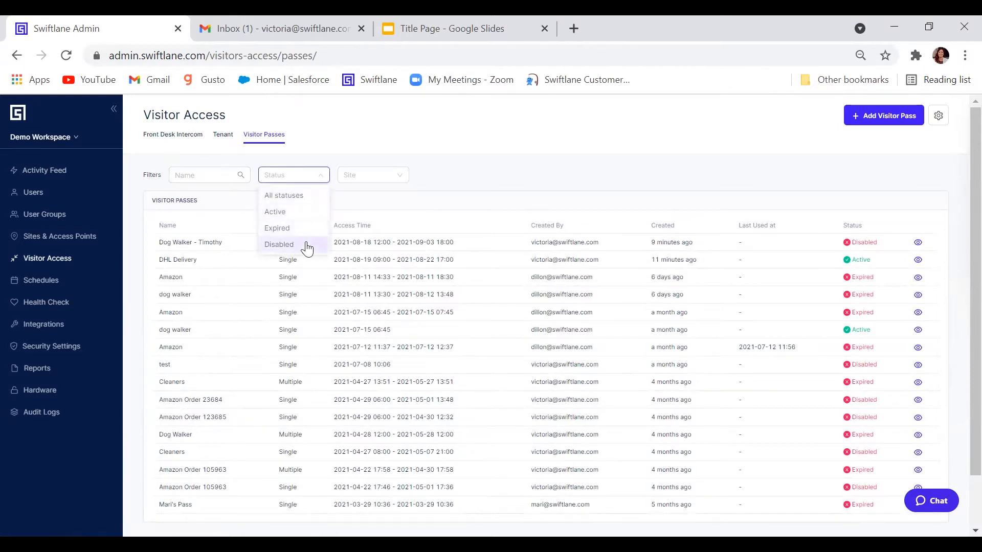
{"action": "left_click", "coordinate": [390, 175]}
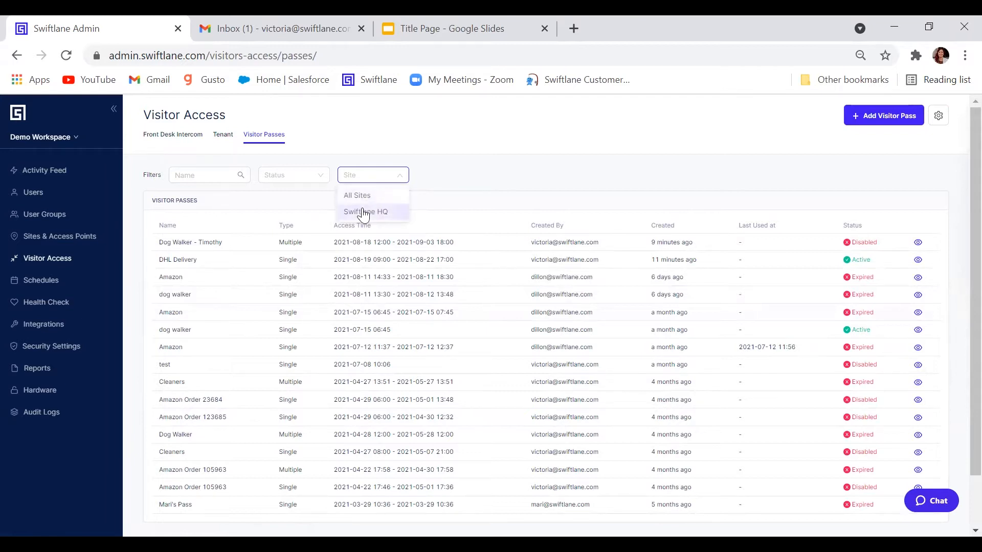
{"action": "left_click", "coordinate": [461, 179]}
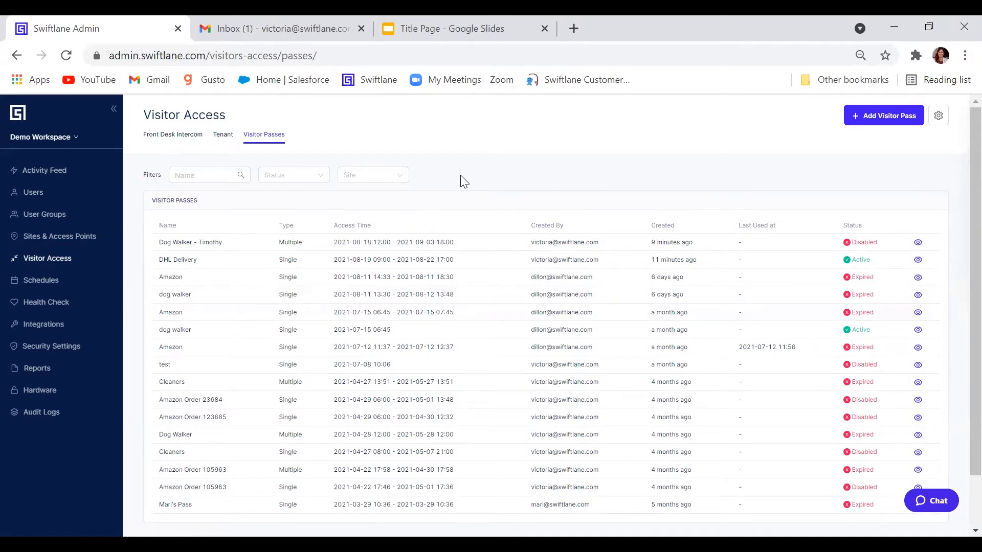
- Change the visitor pass settings from user-group restriction to Allow All, then save
{"action": "left_click", "coordinate": [940, 118]}
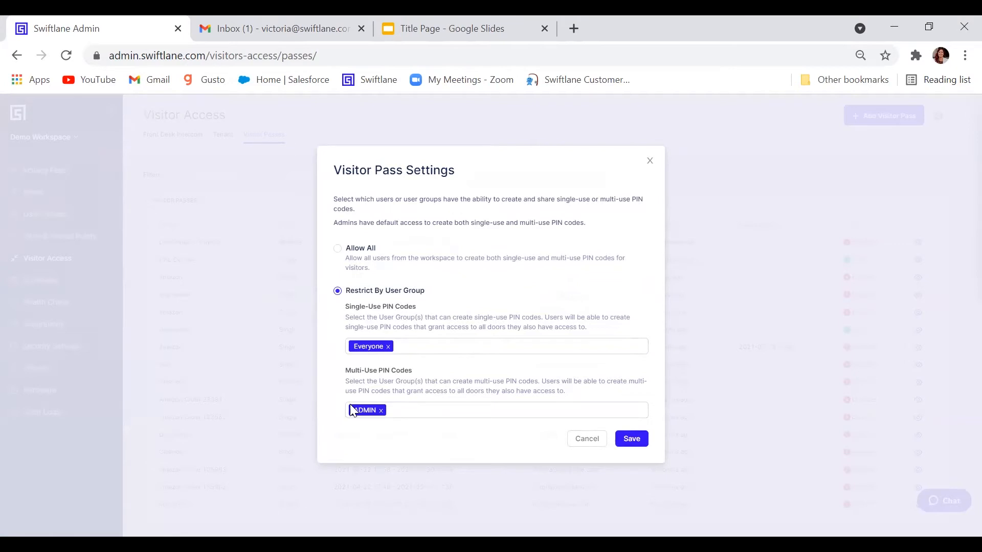
{"action": "left_click", "coordinate": [376, 412]}
{"action": "left_click", "coordinate": [337, 249]}
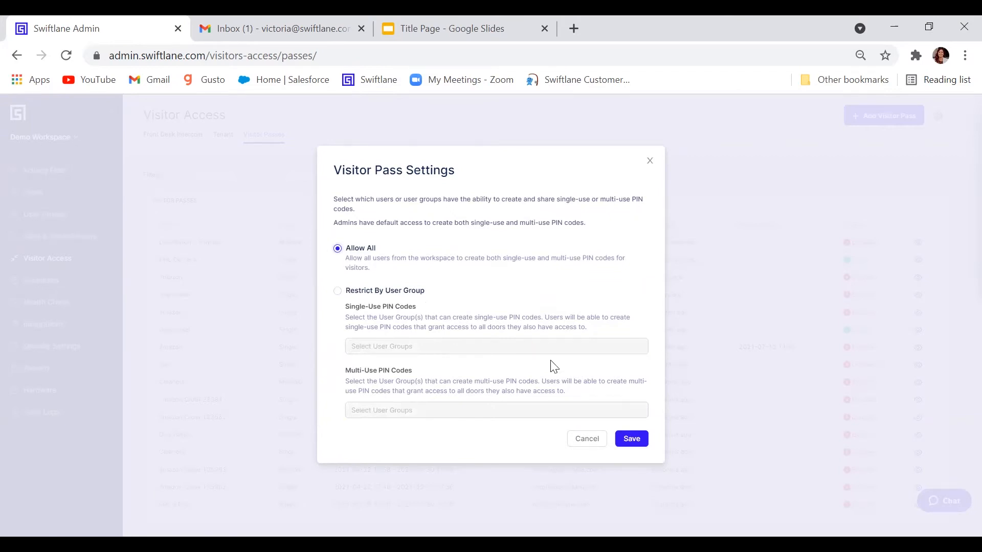
{"action": "left_click", "coordinate": [642, 440]}
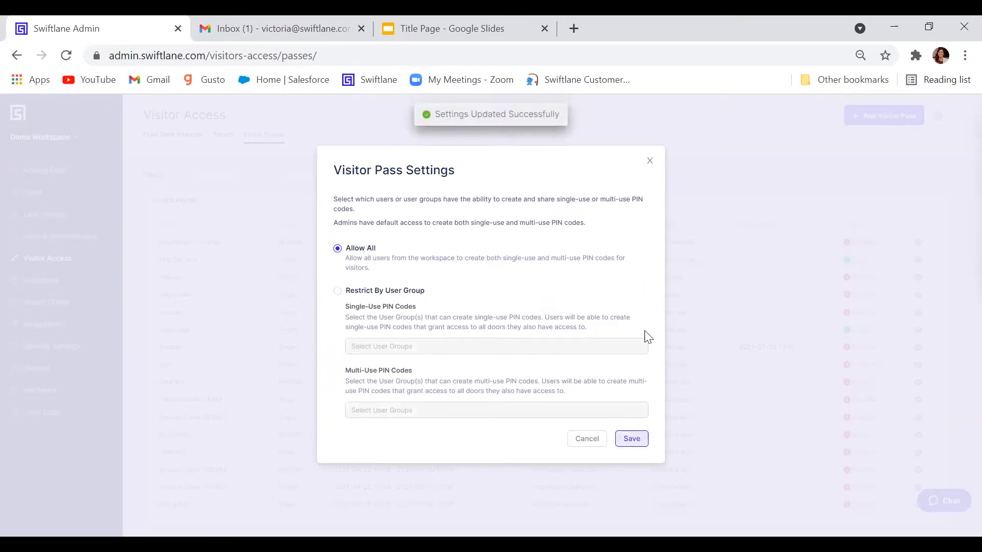
{"action": "left_click", "coordinate": [650, 162]}
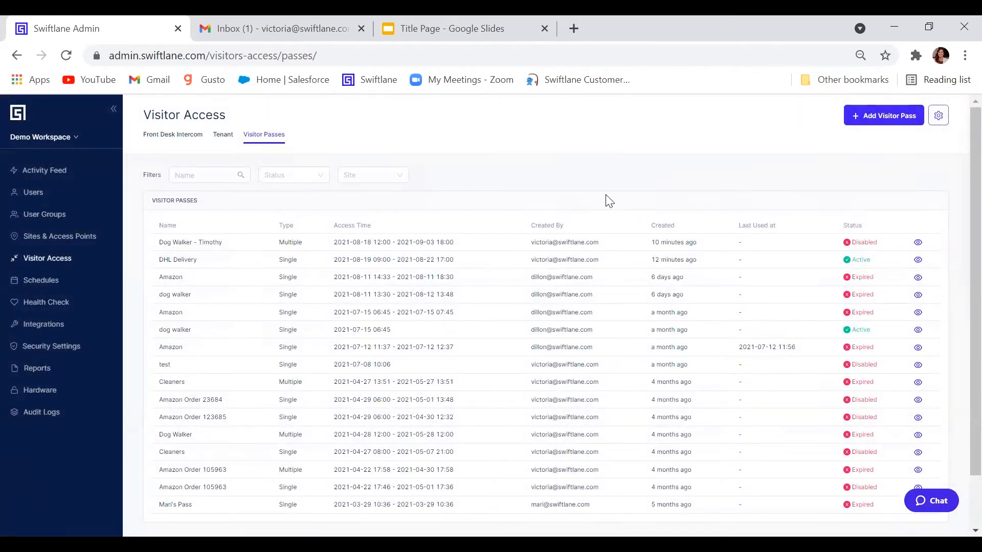
- Start a new Single Use Pass for the Swiftlane HQ site
{"action": "left_click", "coordinate": [879, 117]}
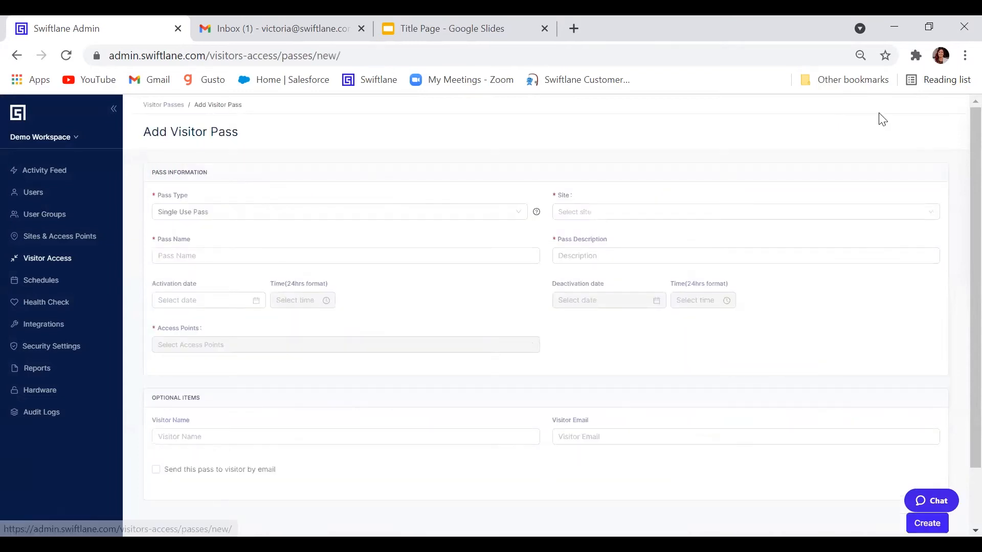
{"action": "left_click", "coordinate": [444, 213]}
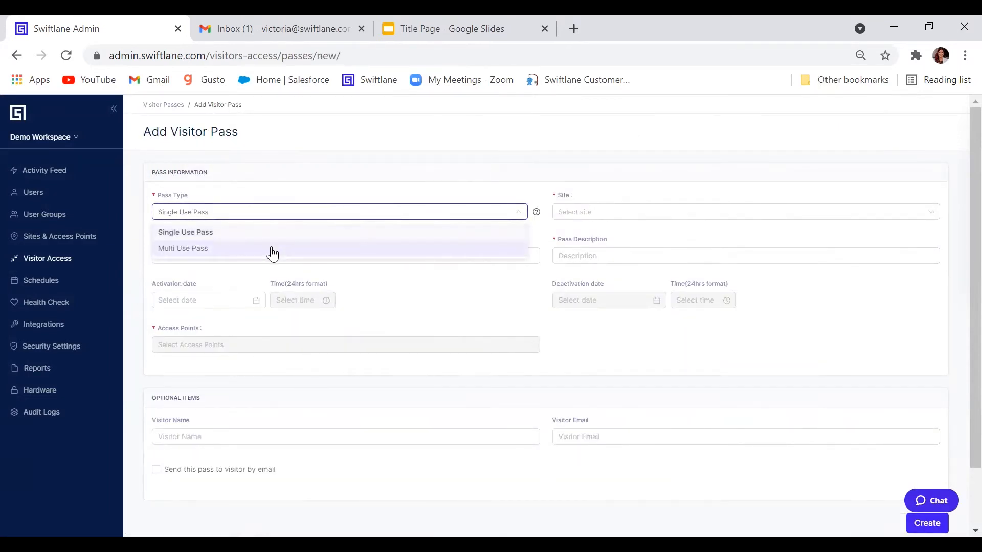
{"action": "left_click", "coordinate": [259, 233]}
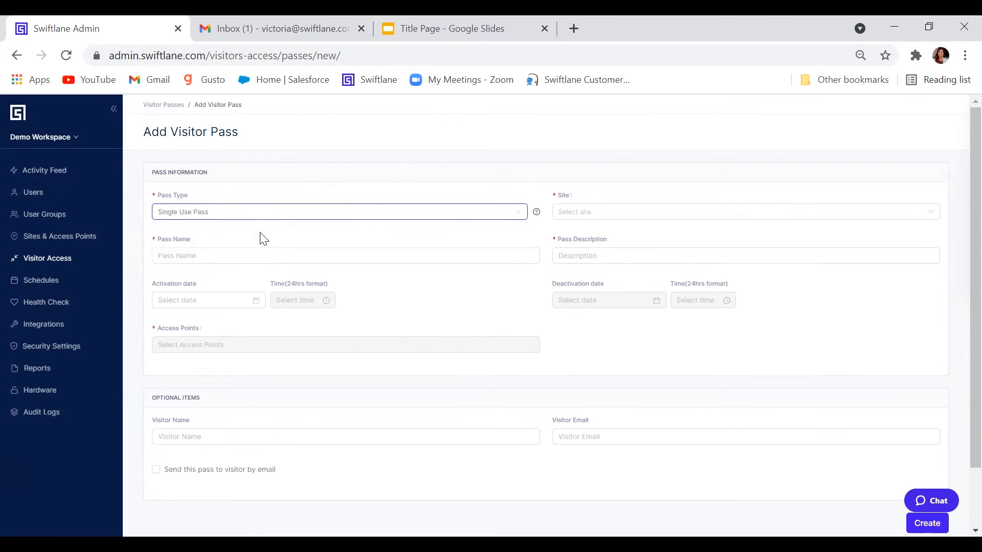
{"action": "left_click", "coordinate": [659, 213]}
{"action": "left_click", "coordinate": [644, 254]}
- Name the pass 'Amazon Delivery' and use the same text as its description
{"action": "left_click", "coordinate": [449, 257]}
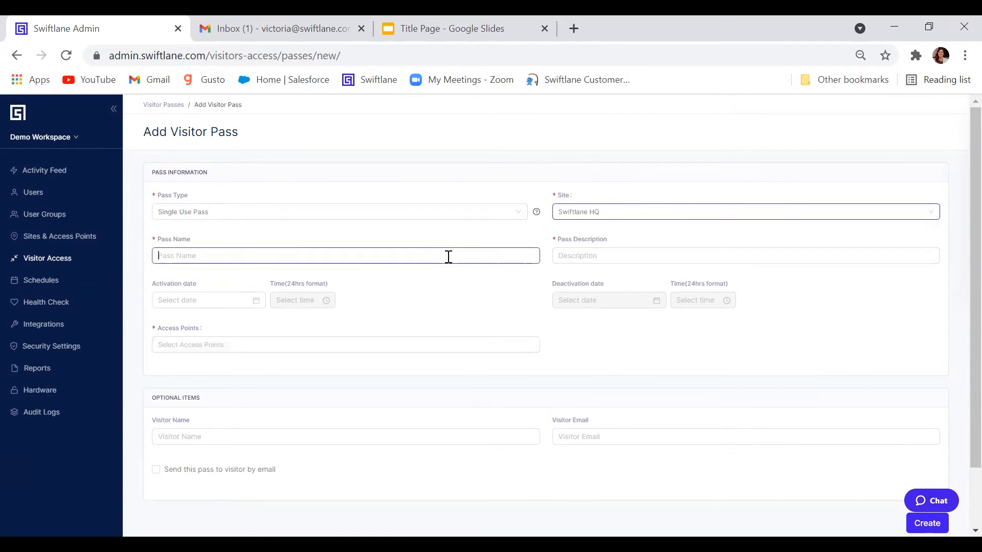
{"action": "type", "text": "De"}
{"action": "key", "text": "BackSpace"}
{"action": "key", "text": "BackSpace"}
{"action": "type", "text": "Amazon Delivery"}
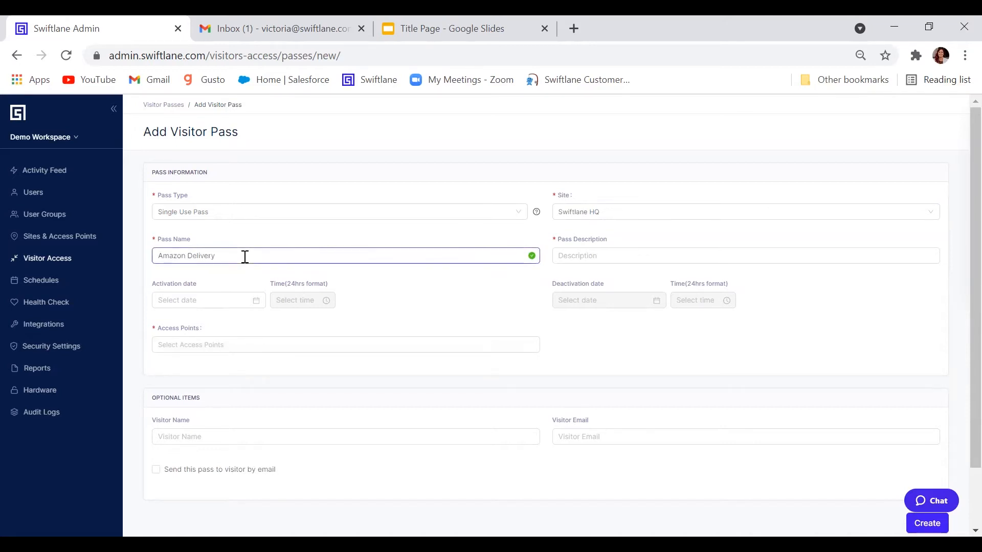
{"action": "key", "text": "ctrl+a"}
{"action": "key", "text": "ctrl+c"}
{"action": "left_click", "coordinate": [652, 256]}
{"action": "key", "text": "ctrl+v"}
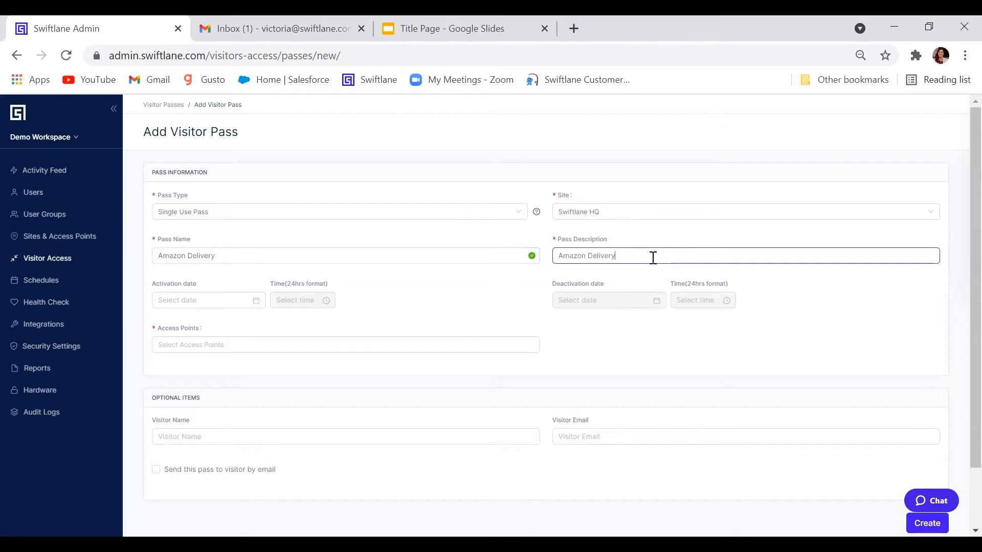
- Set the pass activation to 2021-08-18 at 09:00
{"action": "left_click", "coordinate": [196, 296]}
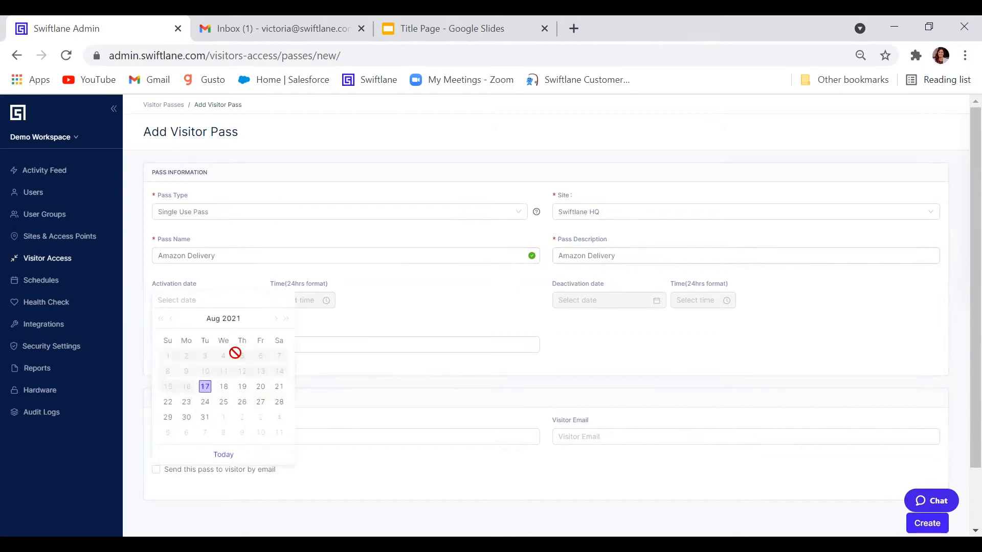
{"action": "left_click", "coordinate": [223, 387]}
{"action": "left_click", "coordinate": [288, 301]}
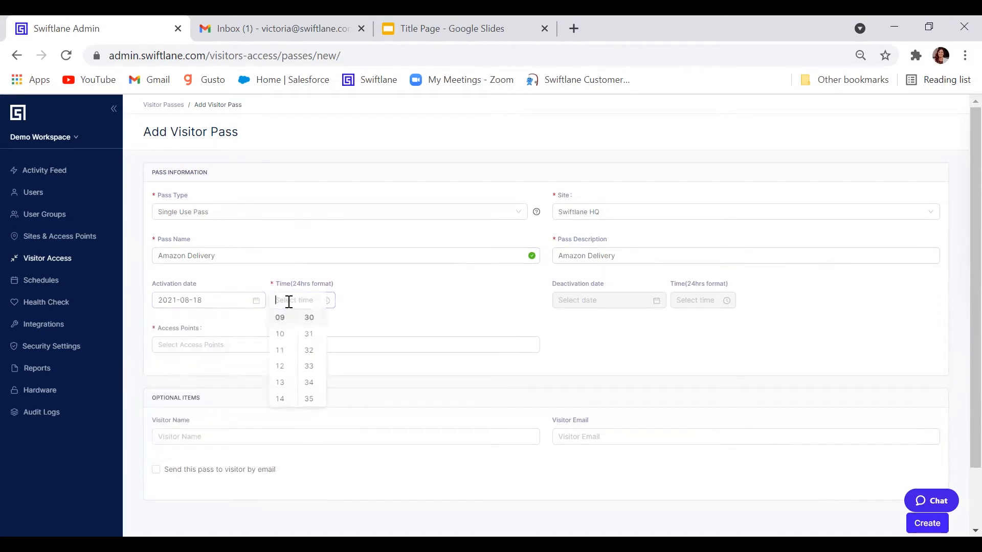
{"action": "left_click", "coordinate": [280, 318]}
{"action": "scroll", "coordinate": [313, 352], "scroll_direction": "up", "scroll_amount": 1}
{"action": "scroll", "coordinate": [320, 354], "scroll_direction": "up", "scroll_amount": 10}
{"action": "left_click", "coordinate": [311, 318]}
{"action": "left_click", "coordinate": [379, 304]}
- Set the pass deactivation to 2021-08-20 at 19:00
{"action": "left_click", "coordinate": [593, 300]}
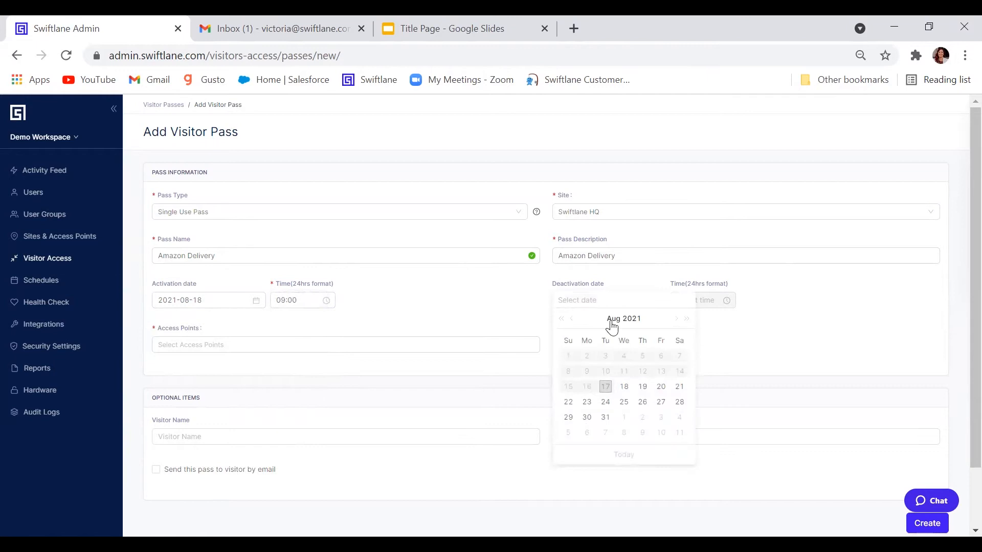
{"action": "left_click", "coordinate": [661, 387]}
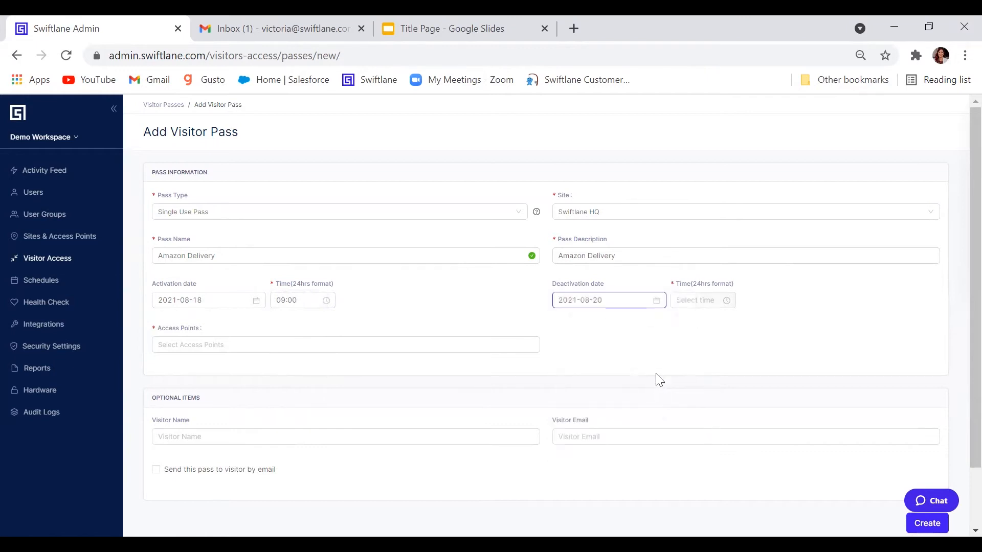
{"action": "left_click", "coordinate": [715, 301]}
{"action": "left_click_drag", "start_coordinate": [692, 352], "coordinate": [688, 368]}
{"action": "left_click", "coordinate": [684, 371]}
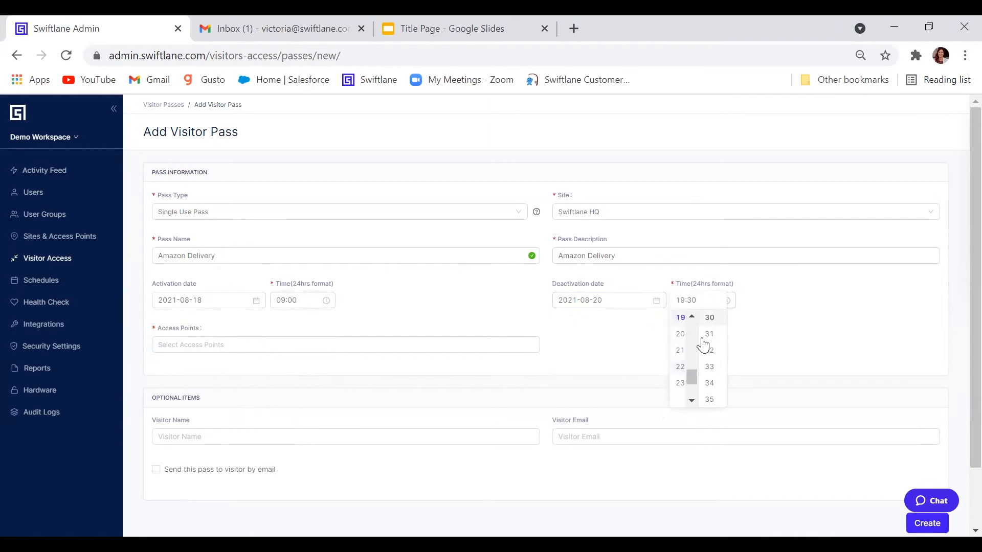
{"action": "left_click", "coordinate": [765, 304]}
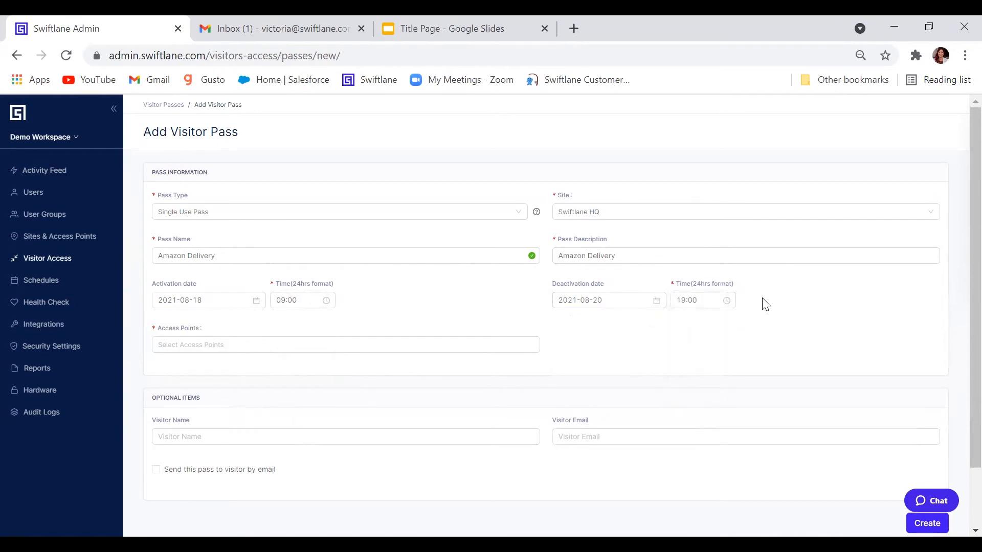
- Give the Amazon Delivery pass Back Door access and create it
{"action": "left_click", "coordinate": [394, 346]}
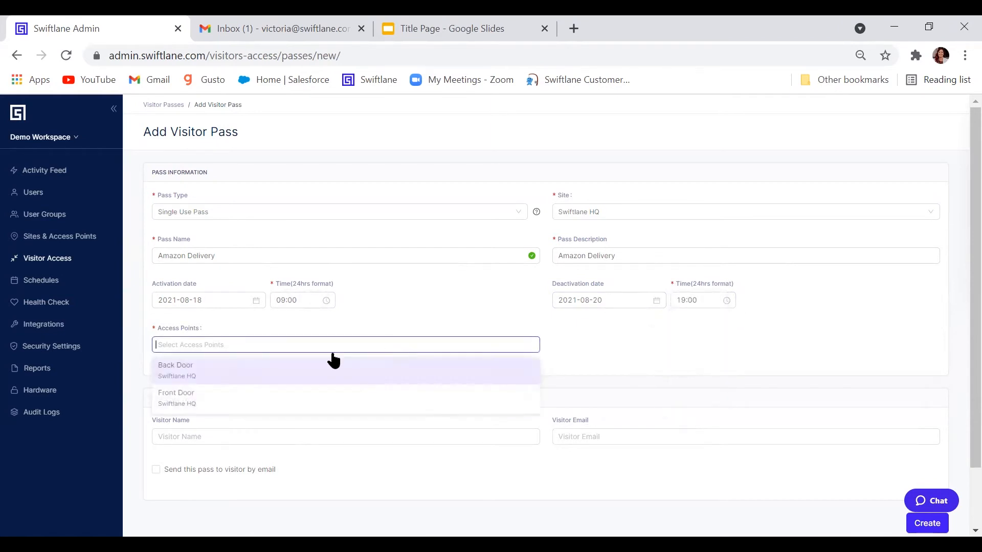
{"action": "left_click", "coordinate": [218, 380]}
{"action": "left_click", "coordinate": [412, 291]}
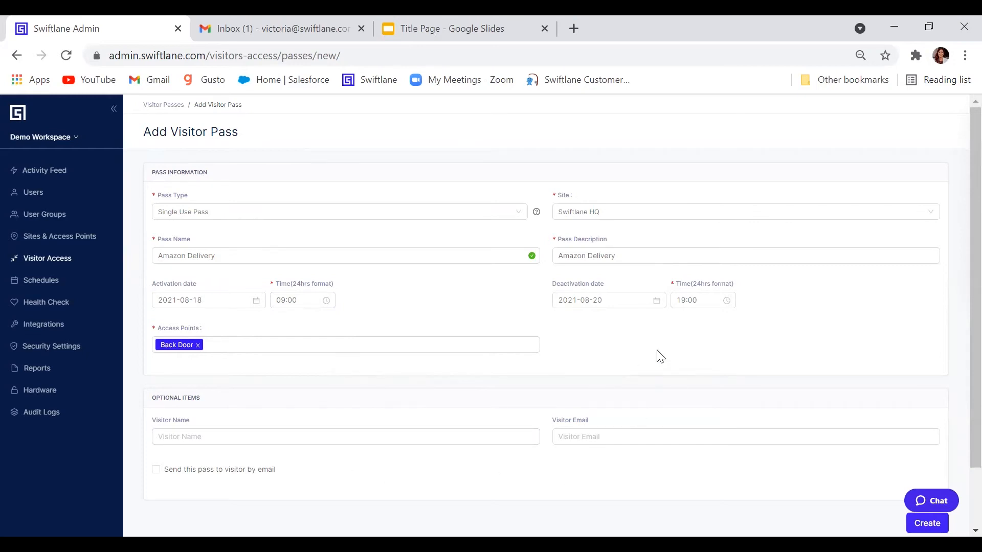
{"action": "scroll", "coordinate": [716, 355], "scroll_direction": "down", "scroll_amount": 2}
{"action": "left_click", "coordinate": [915, 452]}
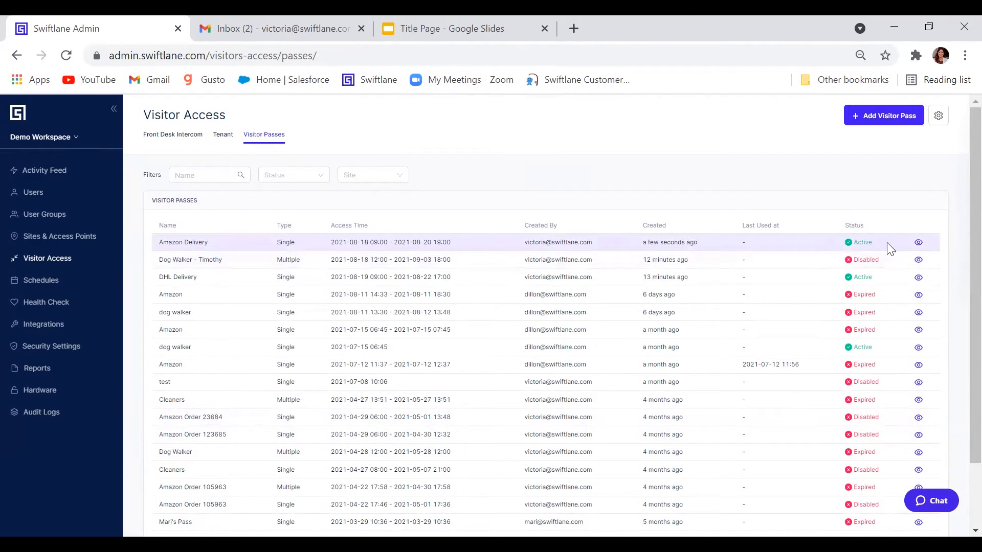
- In Gmail, open the newest 'Swiftlane Visitor Pass Created' email and highlight its visitor PIN
{"action": "left_click", "coordinate": [274, 29]}
{"action": "left_click", "coordinate": [305, 164]}
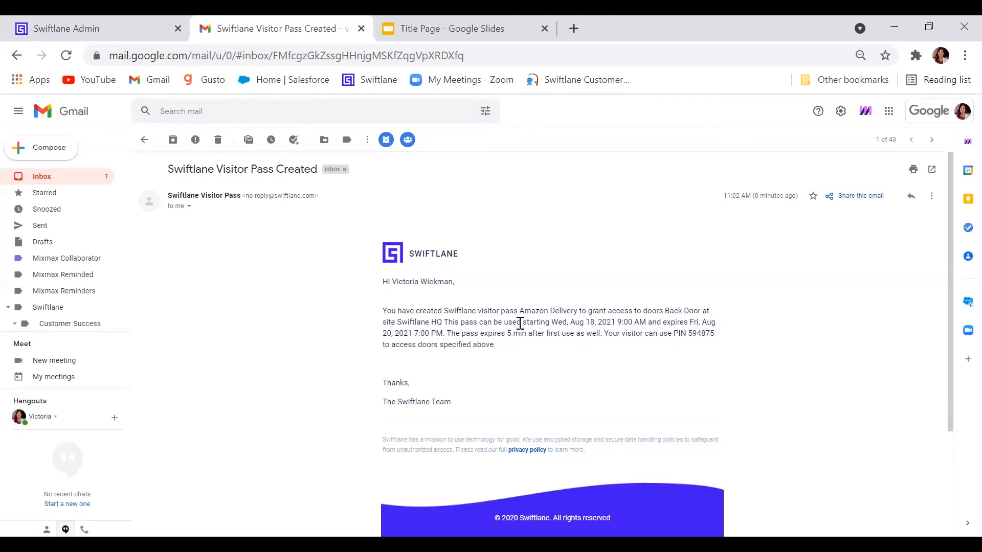
{"action": "left_click_drag", "start_coordinate": [676, 333], "coordinate": [715, 333]}
{"action": "left_click", "coordinate": [686, 331]}
- Back in Swiftlane, start a new Multi Use Pass for the Swiftlane HQ site
{"action": "left_click", "coordinate": [121, 30]}
{"action": "left_click", "coordinate": [893, 119]}
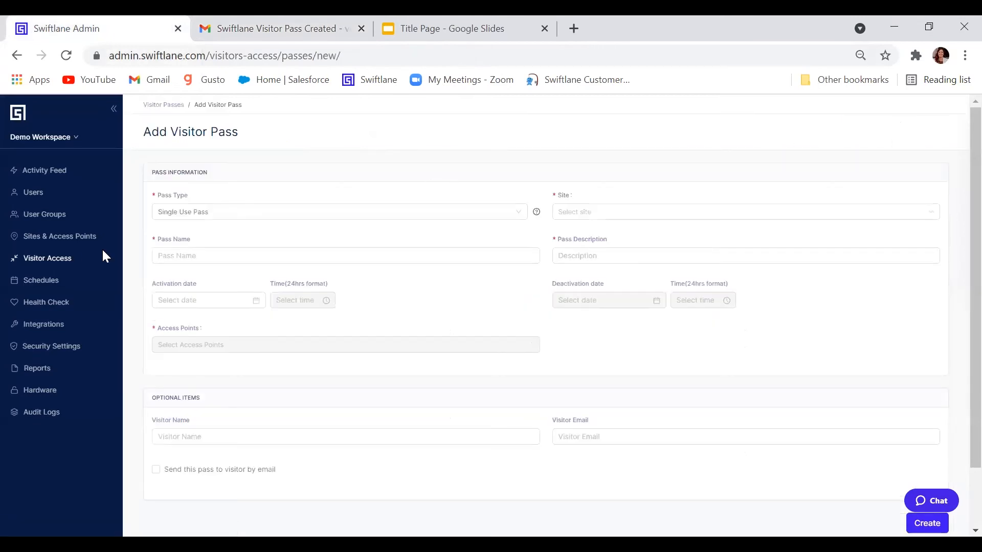
{"action": "left_click", "coordinate": [204, 212]}
{"action": "left_click", "coordinate": [213, 248]}
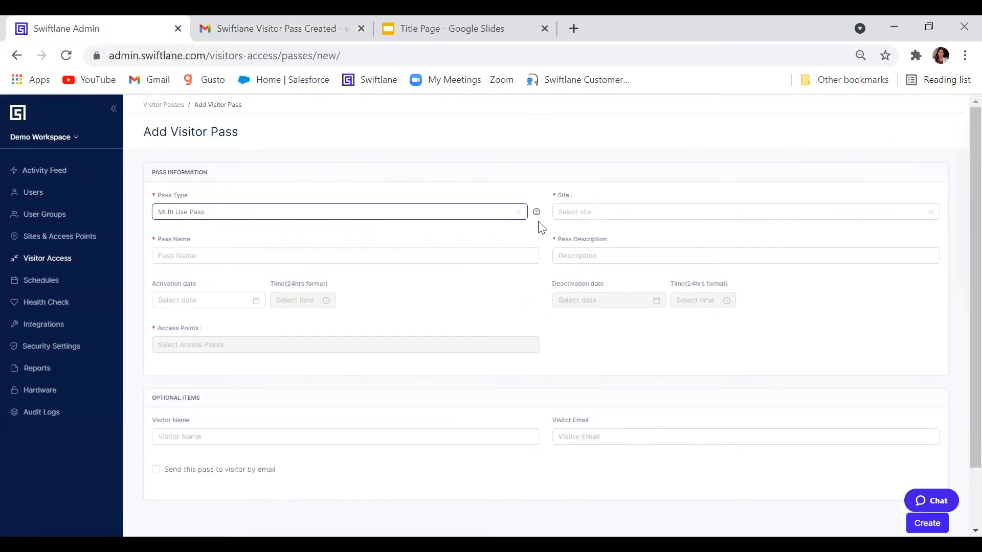
{"action": "left_click", "coordinate": [581, 211]}
{"action": "left_click", "coordinate": [581, 248]}
- Name the pass 'Cleaning Office' and paste the same text as its description
{"action": "left_click", "coordinate": [440, 250]}
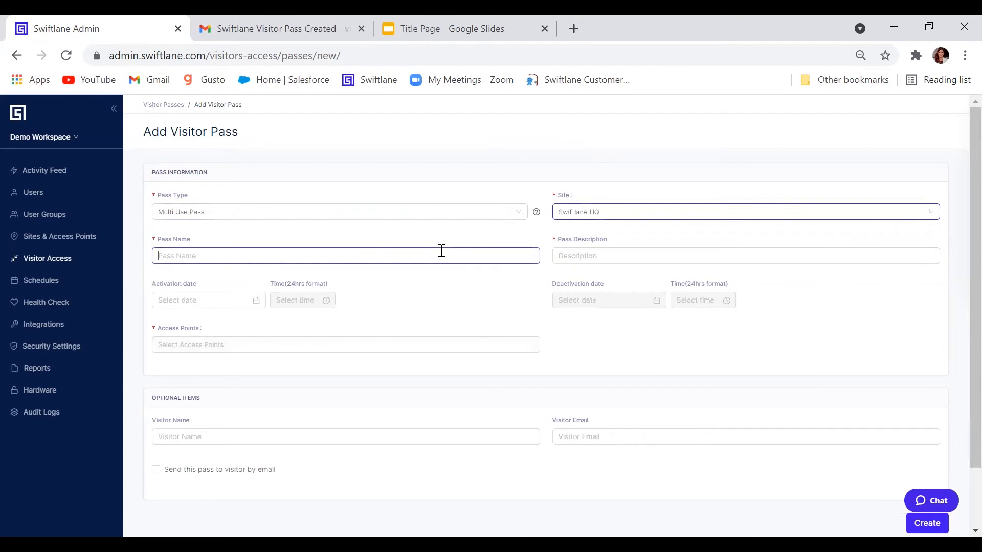
{"action": "type", "text": "Cleaning Office"}
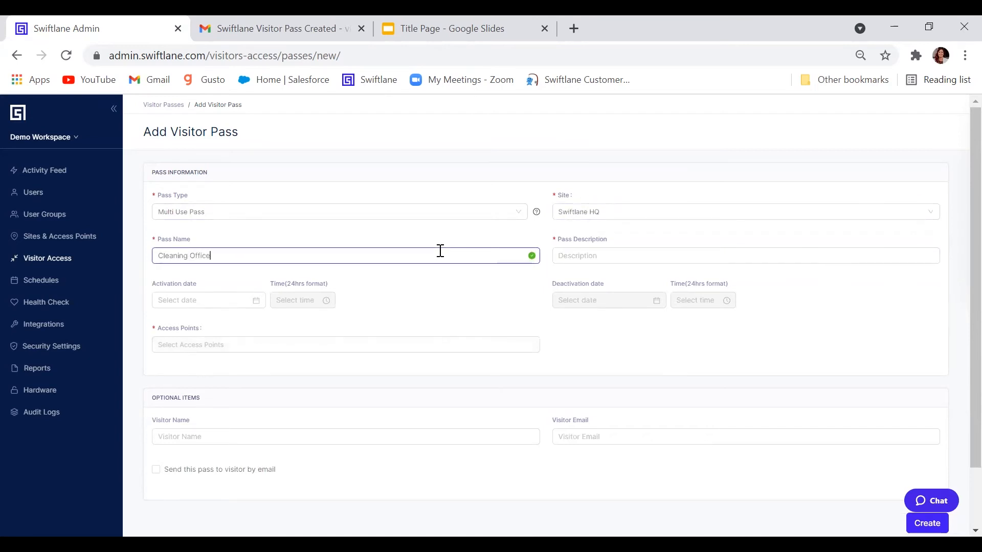
{"action": "left_click_drag", "start_coordinate": [212, 255], "coordinate": [156, 255]}
{"action": "left_click", "coordinate": [625, 257]}
{"action": "key", "text": "ctrl+v"}
- Set the pass activation to 2021-08-18 at 12:00
{"action": "left_click", "coordinate": [216, 300]}
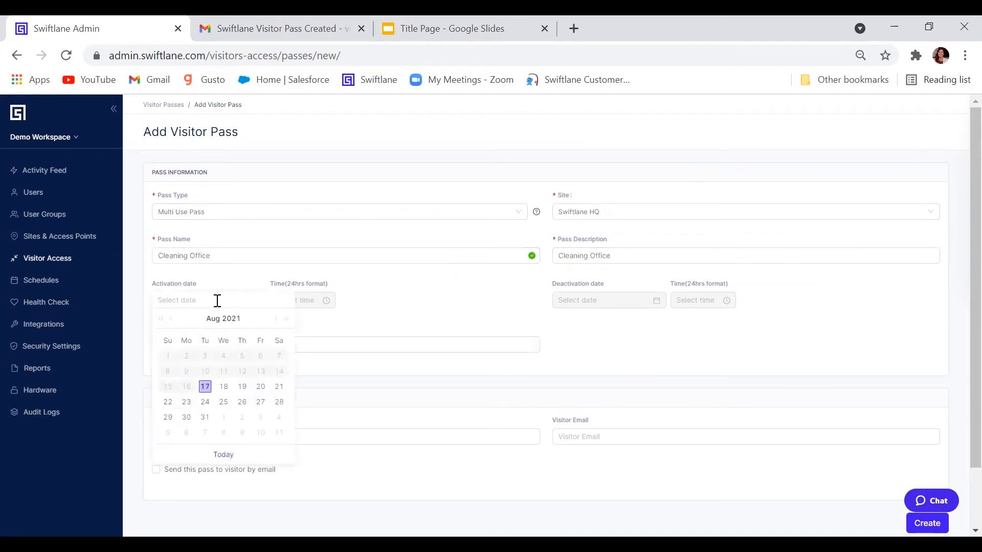
{"action": "left_click", "coordinate": [223, 387]}
{"action": "left_click", "coordinate": [302, 300]}
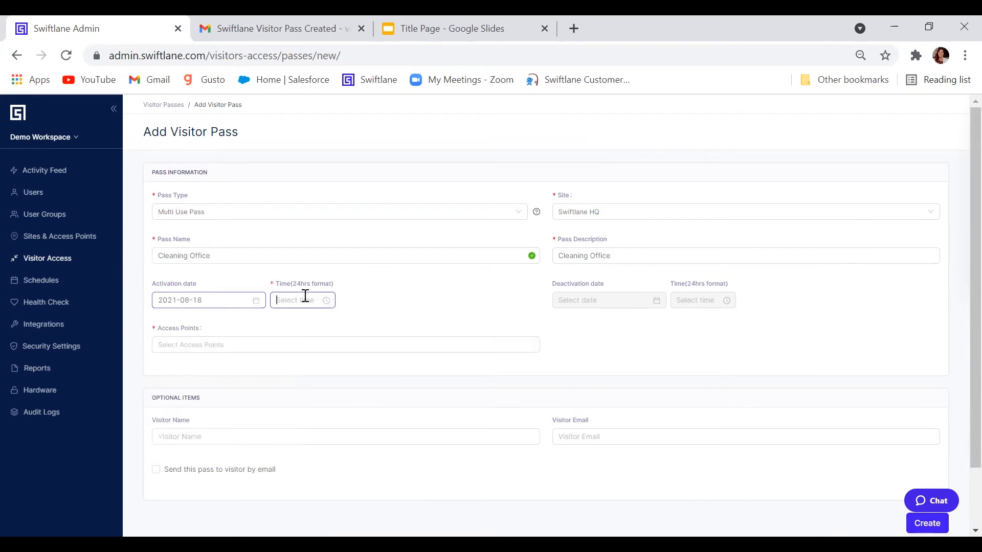
{"action": "left_click_drag", "start_coordinate": [294, 347], "coordinate": [318, 315]}
{"action": "left_click", "coordinate": [279, 333]}
{"action": "left_click", "coordinate": [308, 317]}
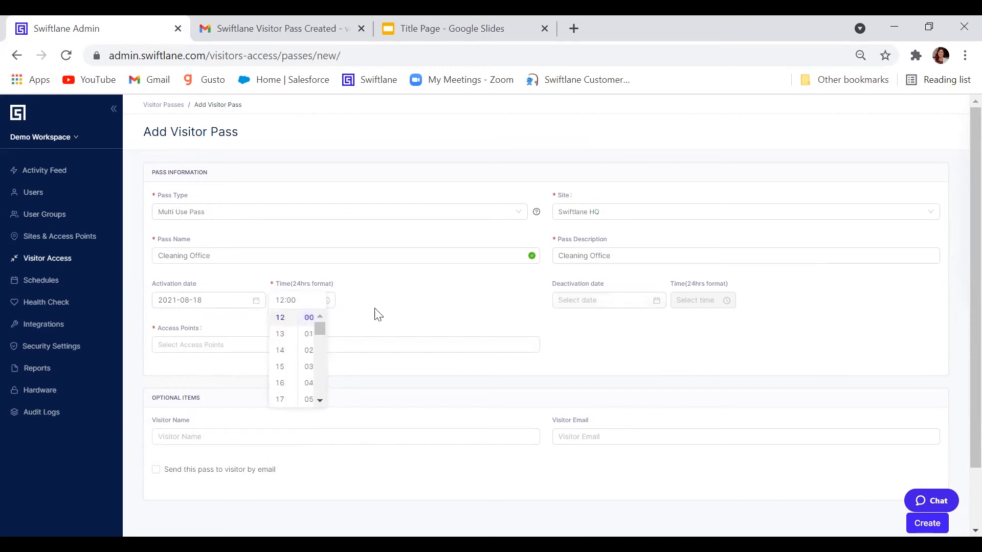
{"action": "left_click", "coordinate": [388, 316]}
- Set the pass deactivation to 2021-09-17 at 20:00
{"action": "left_click", "coordinate": [604, 304]}
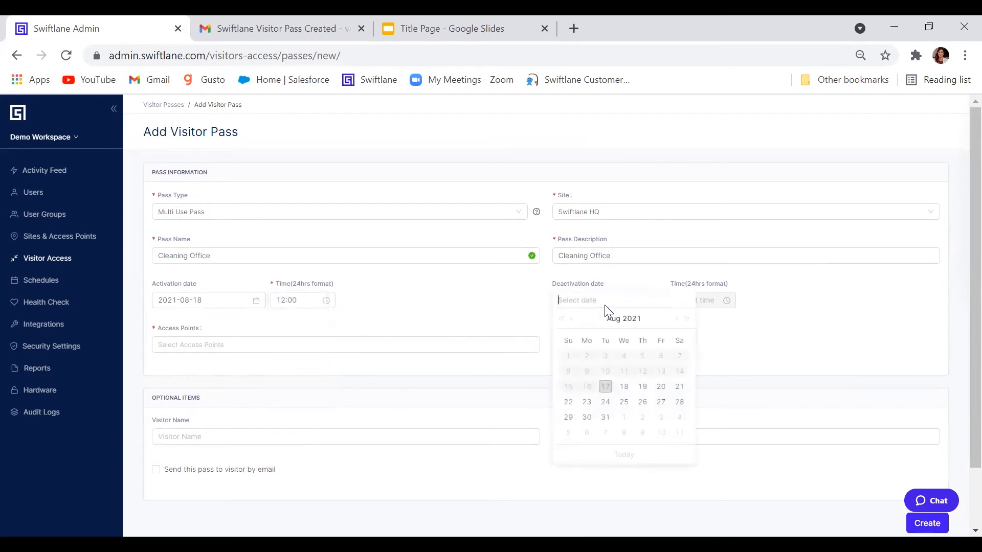
{"action": "left_click", "coordinate": [675, 323]}
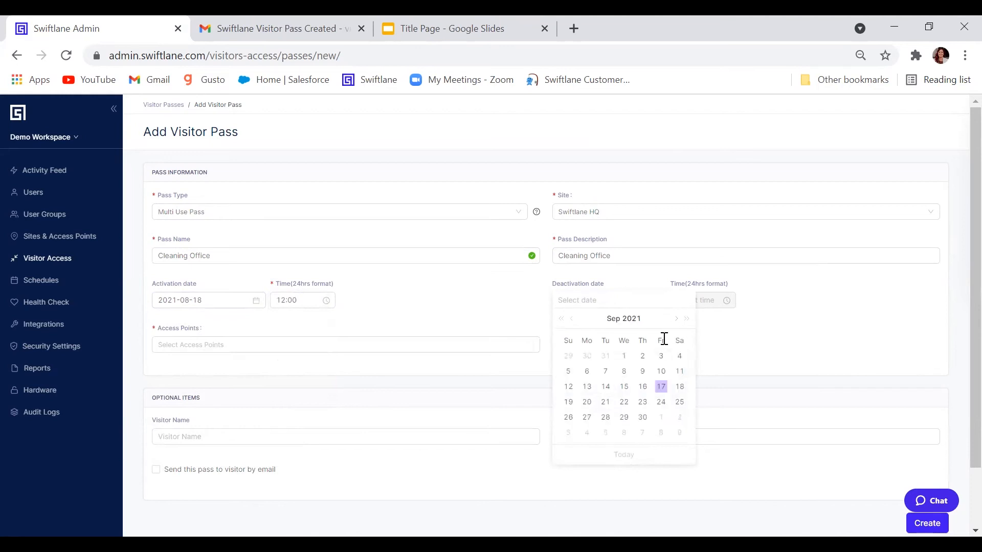
{"action": "left_click", "coordinate": [662, 388]}
{"action": "left_click", "coordinate": [688, 301]}
{"action": "left_click", "coordinate": [680, 360]}
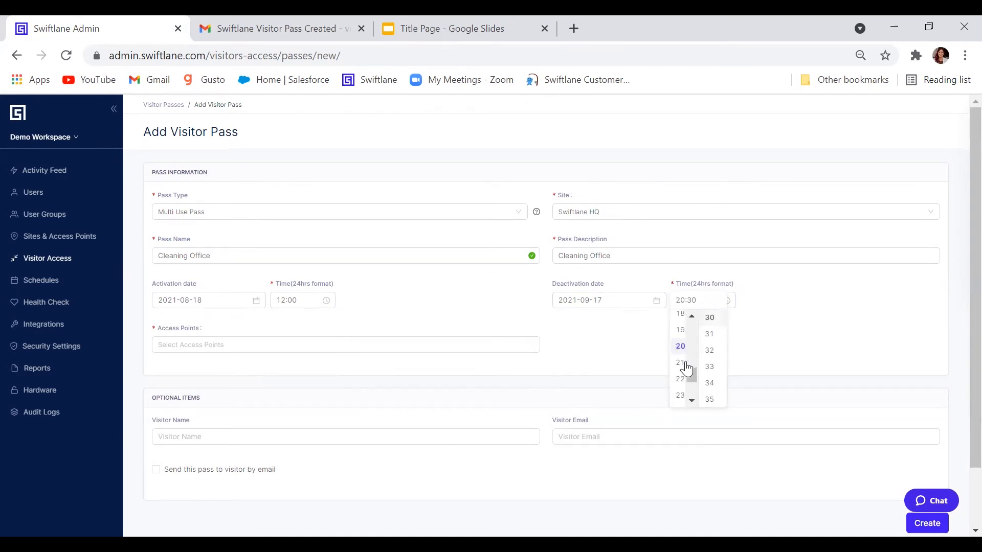
{"action": "left_click", "coordinate": [763, 308]}
{"action": "left_click", "coordinate": [304, 344]}
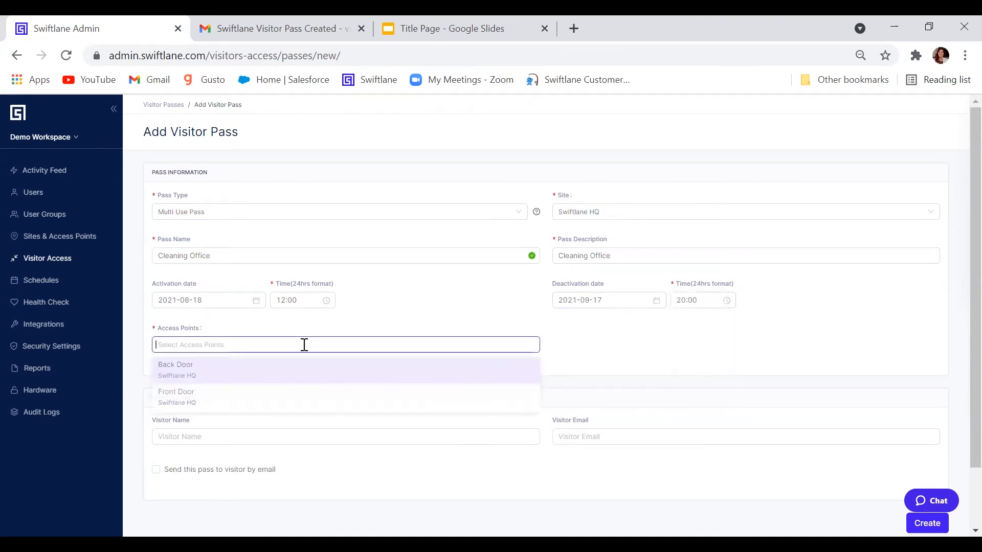
- Grant the Cleaning Office pass Front Door access
{"action": "left_click", "coordinate": [274, 399]}
{"action": "left_click", "coordinate": [408, 307]}
{"action": "left_click", "coordinate": [263, 351]}
- Enter the visitor's name and e-mail, enable emailing the pass, and create it
{"action": "left_click", "coordinate": [254, 439]}
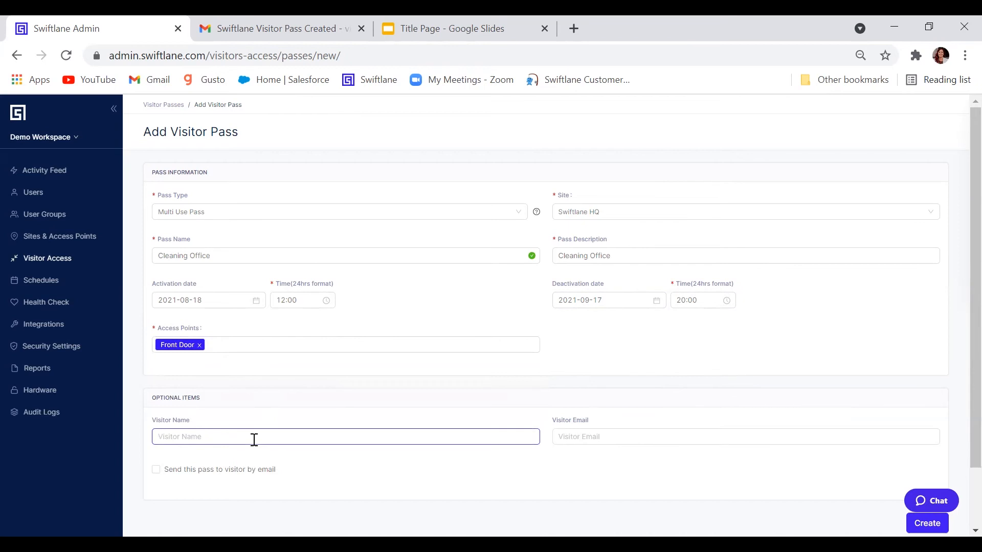
{"action": "type", "text": "Suzy's Cleaners"}
{"action": "left_click", "coordinate": [599, 439]}
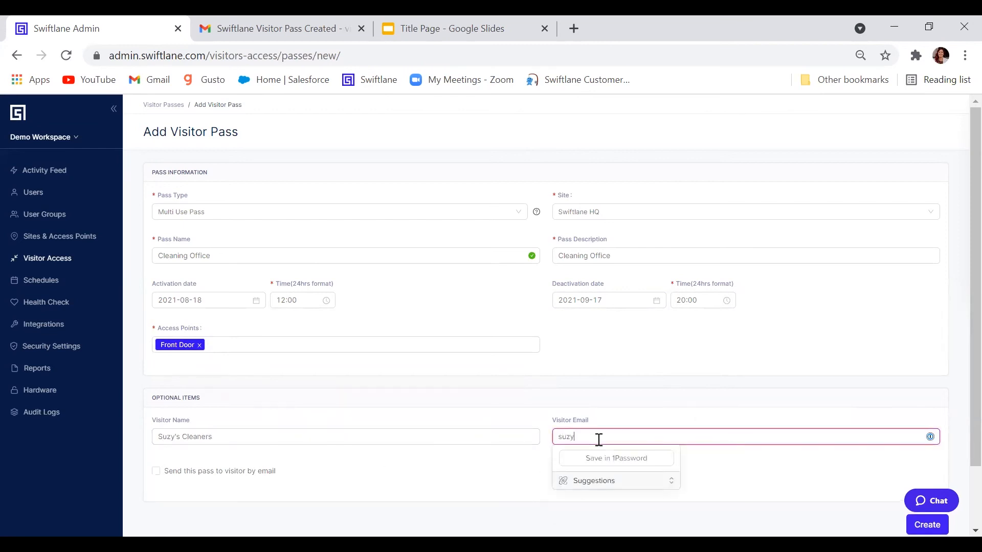
{"action": "left_click", "coordinate": [157, 470]}
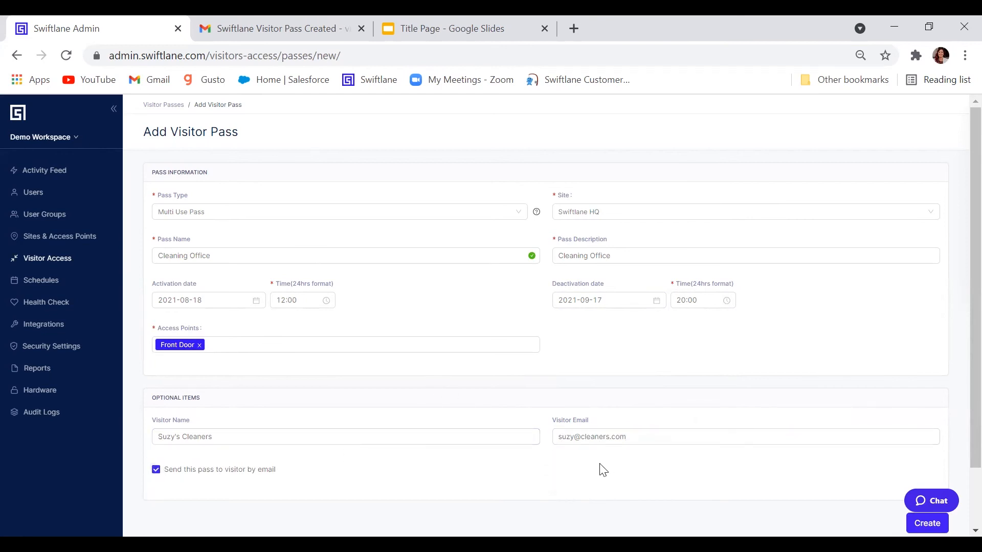
{"action": "scroll", "coordinate": [611, 467], "scroll_direction": "down", "scroll_amount": 1}
{"action": "left_click", "coordinate": [920, 455]}
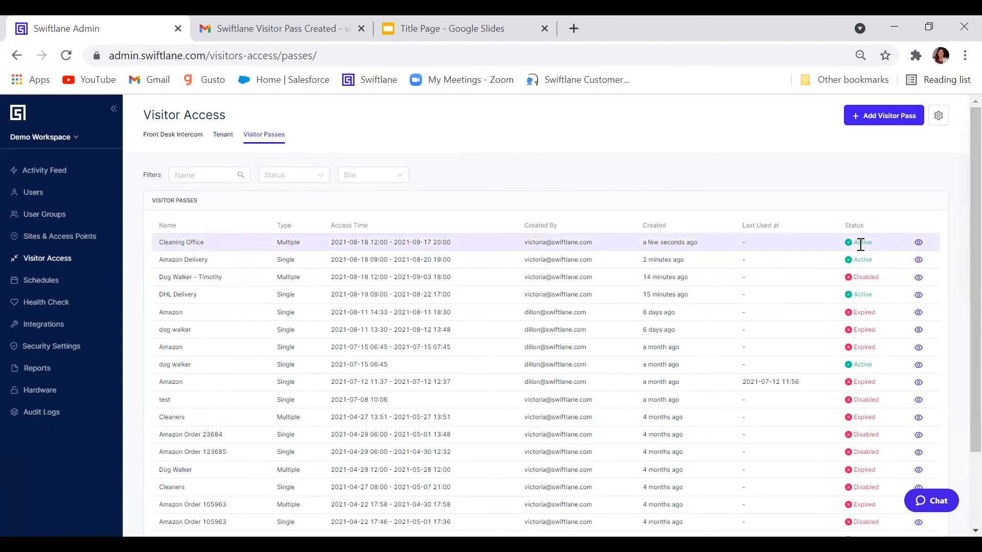
- In Gmail, open the Cleaning Office pass email, highlight its PIN and expiry, then return to Swiftlane
{"action": "left_click", "coordinate": [263, 30]}
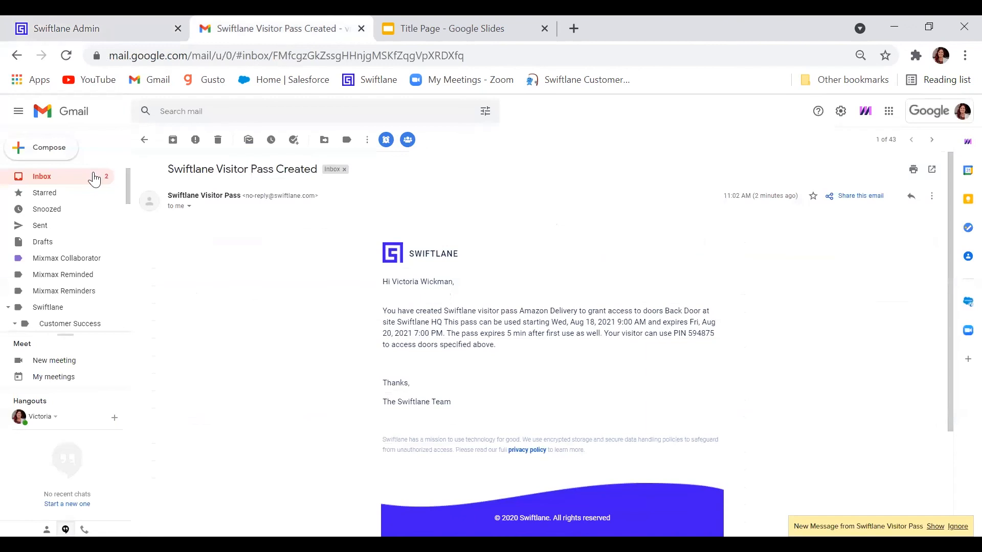
{"action": "left_click", "coordinate": [93, 177]}
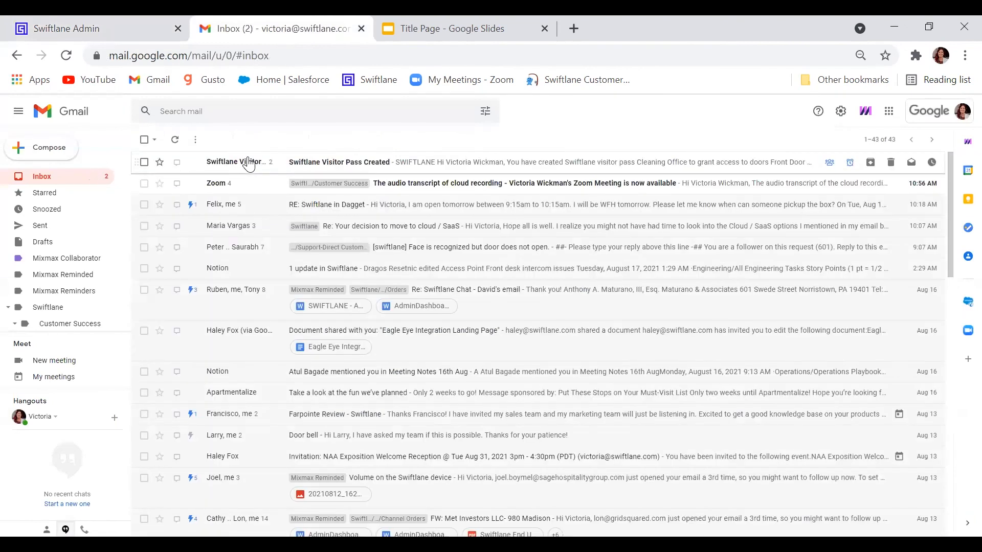
{"action": "left_click", "coordinate": [249, 163]}
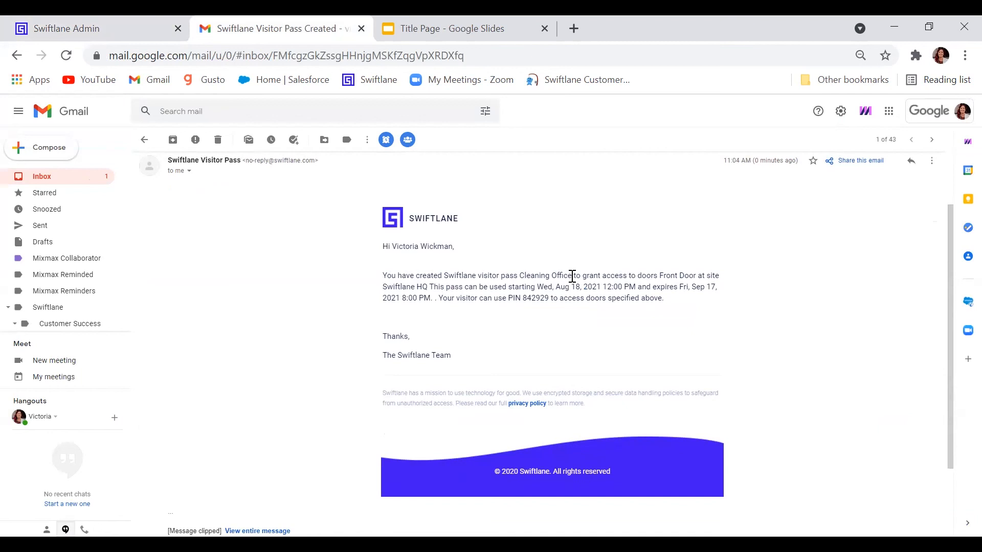
{"action": "left_click_drag", "start_coordinate": [513, 298], "coordinate": [550, 298]}
{"action": "left_click_drag", "start_coordinate": [652, 287], "coordinate": [442, 324]}
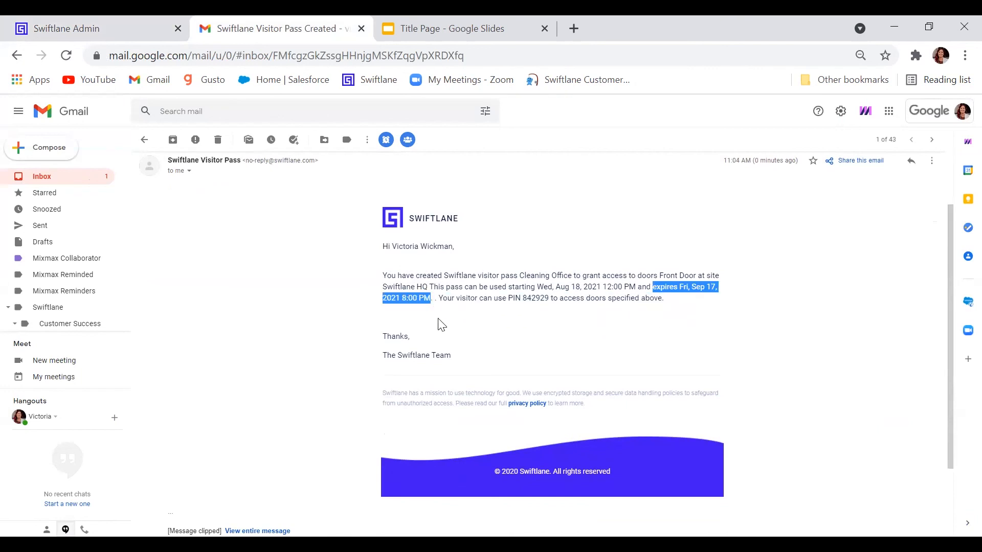
{"action": "left_click", "coordinate": [442, 324]}
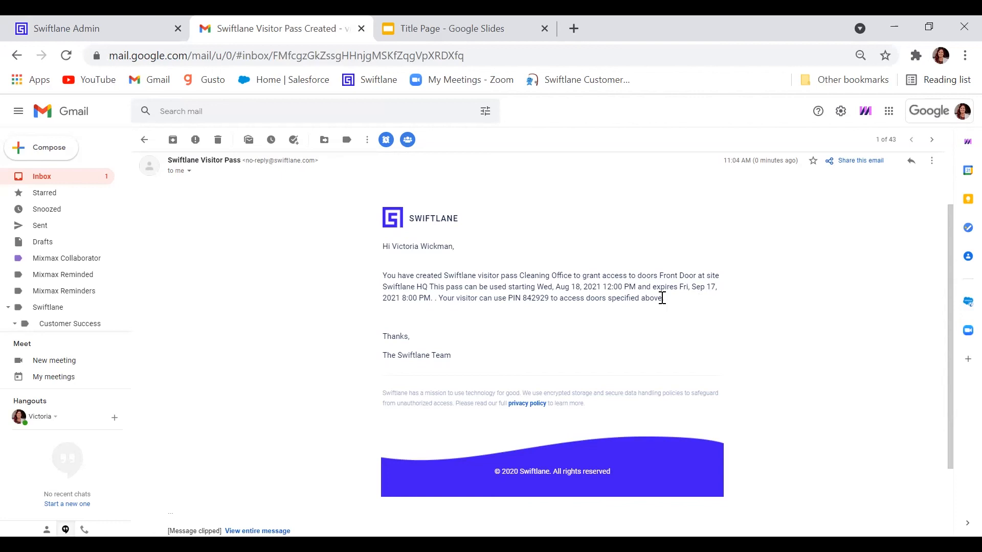
{"action": "left_click", "coordinate": [134, 36]}
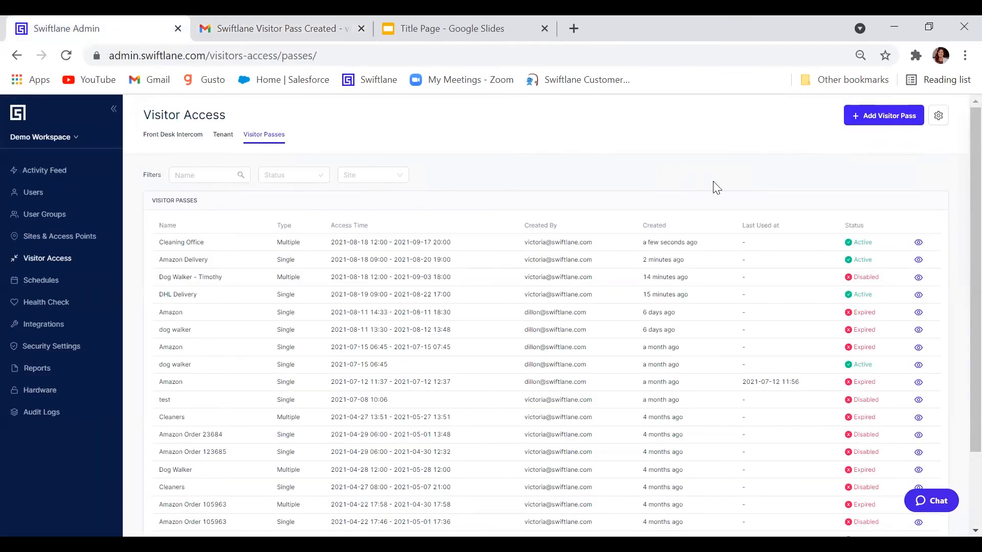